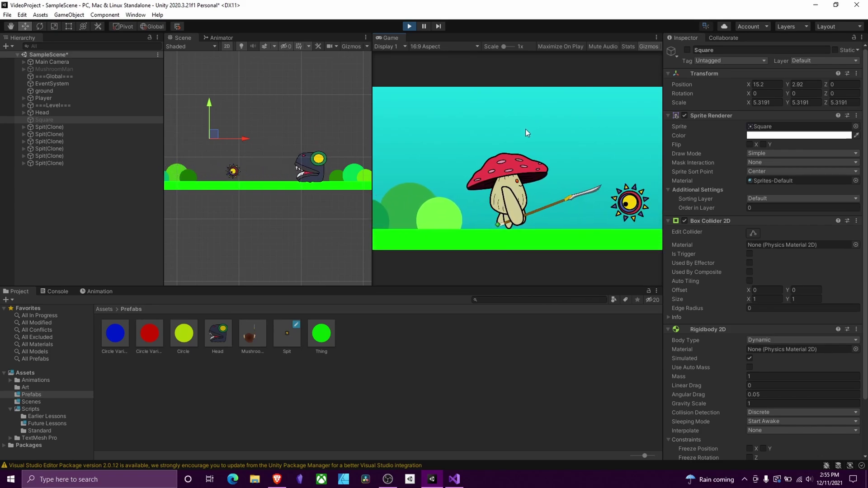
Stop the running game and deselect the Square object.
left_click(412, 28)
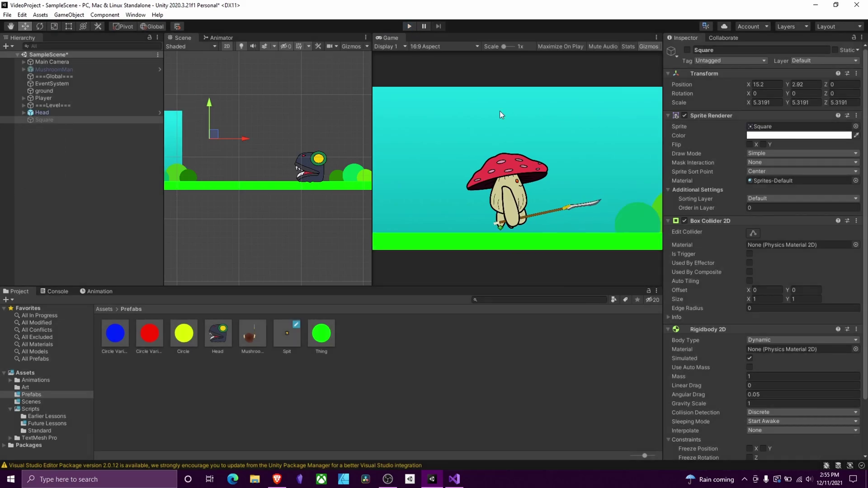
left_click(528, 391)
scroll(298, 149, "up", 2)
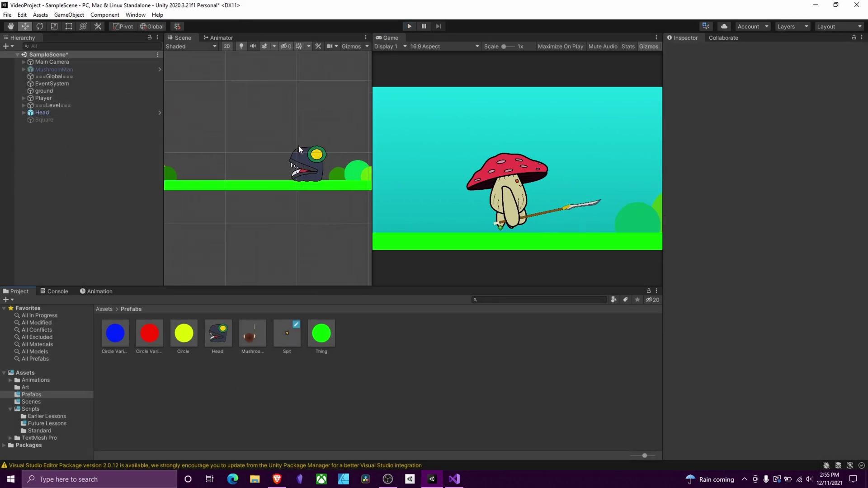
scroll(299, 145, "up", 2)
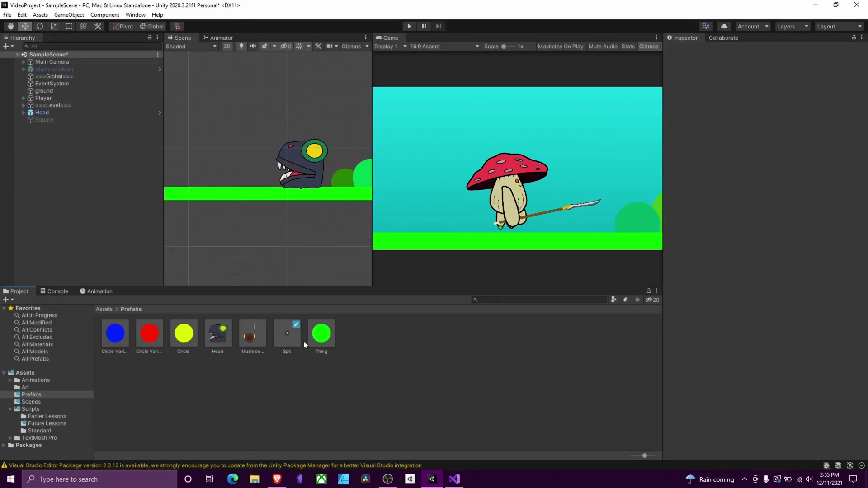
Open the Spit prefab, examine its Projectile, Circle Collider 2D and Rigidbody 2D components, and return to the scene.
double_click(292, 333)
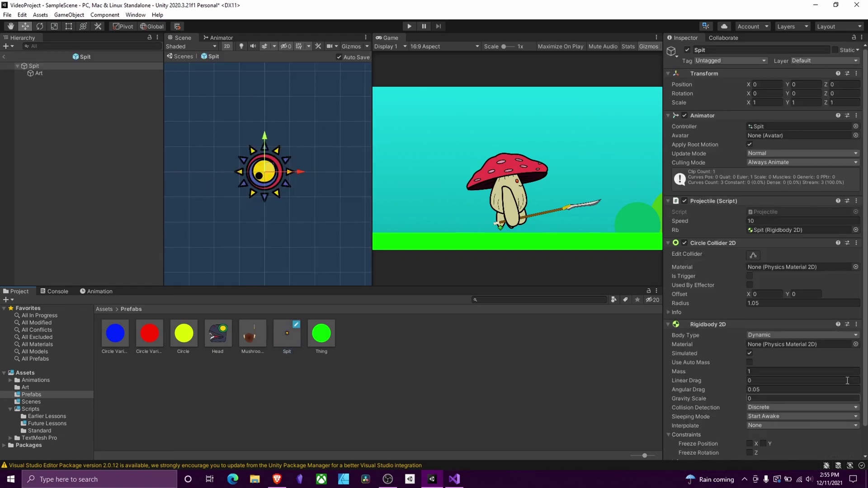
scroll(847, 357, "down", 3)
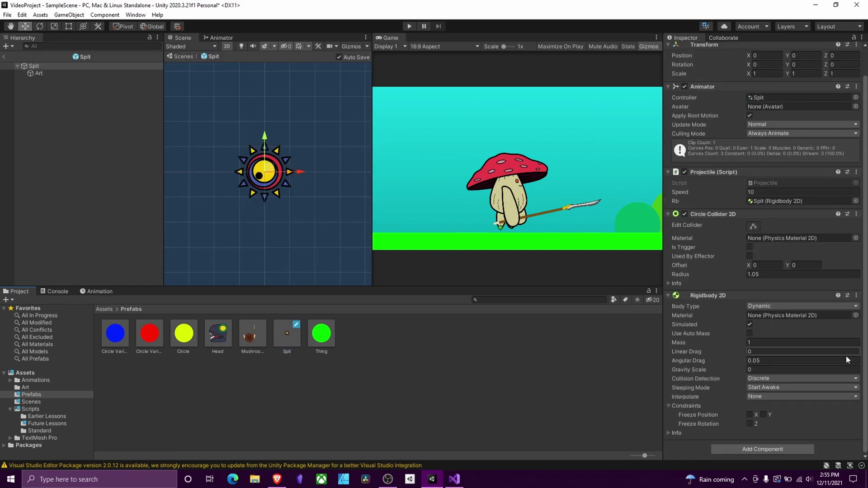
left_click(5, 57)
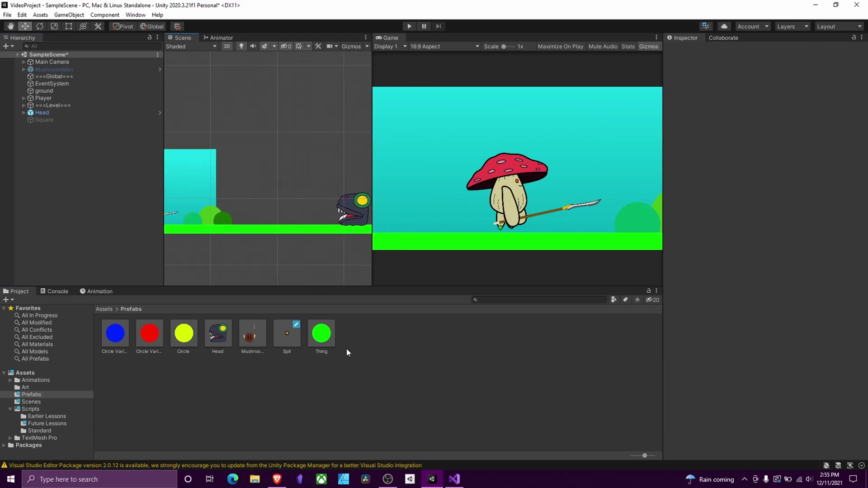
Switch to Visual Studio and review the direction, speed and m_Rb field declarations in Projectile.cs.
left_click(454, 479)
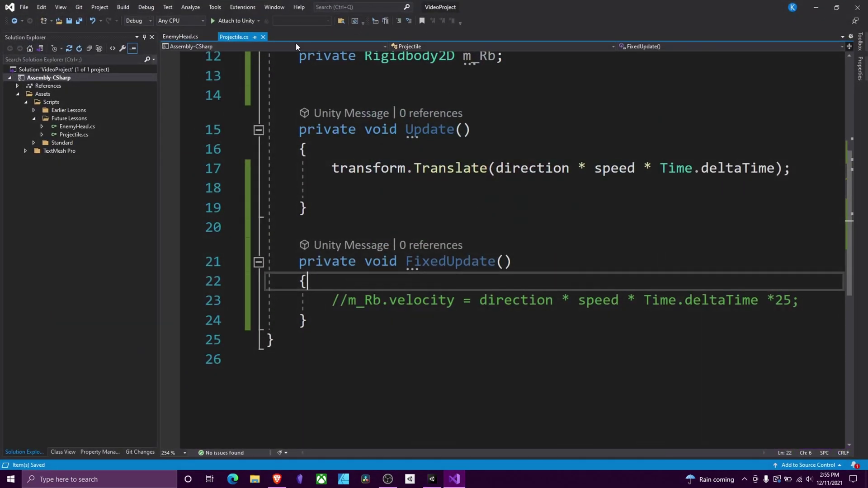
scroll(607, 226, "up", 4)
left_click(607, 222)
left_click_drag(307, 192, 642, 192)
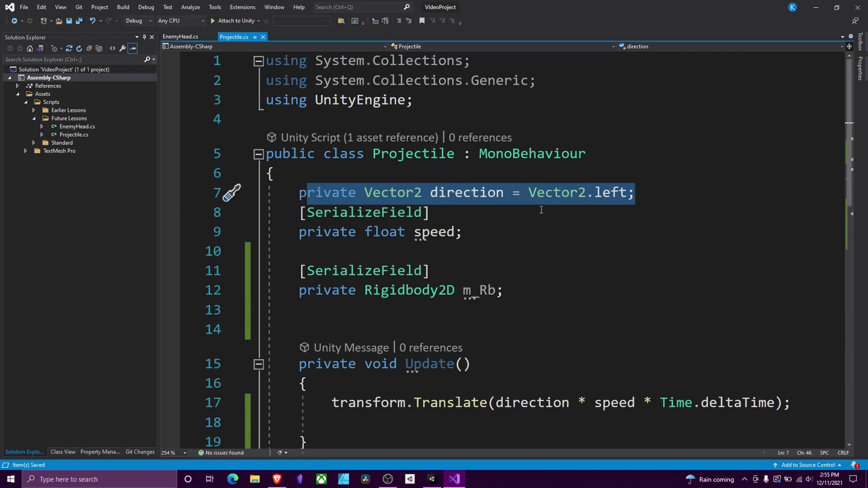
left_click(435, 229)
left_click(510, 290)
scroll(330, 227, "down", 3)
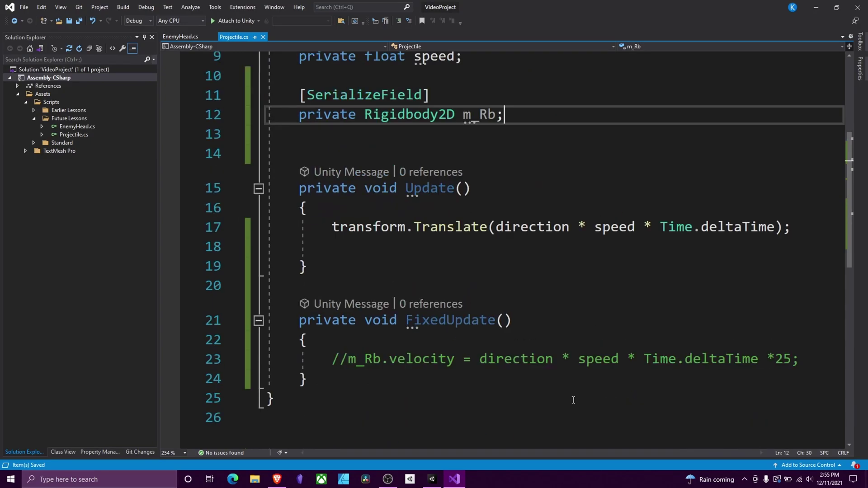
scroll(330, 227, "up", 2)
left_click_drag(291, 212, 526, 242)
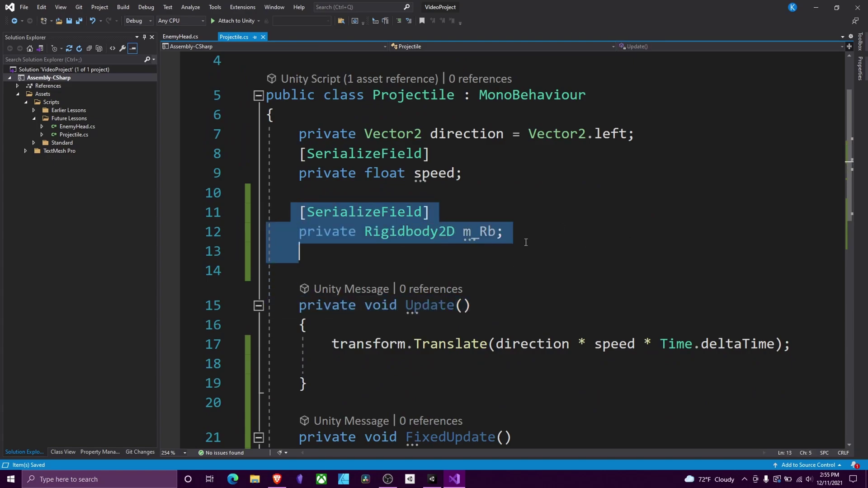
Examine the transform.Translate call in Update, going through its direction, speed and Time.deltaTime terms.
left_click(538, 315)
left_click_drag(332, 344, 407, 344)
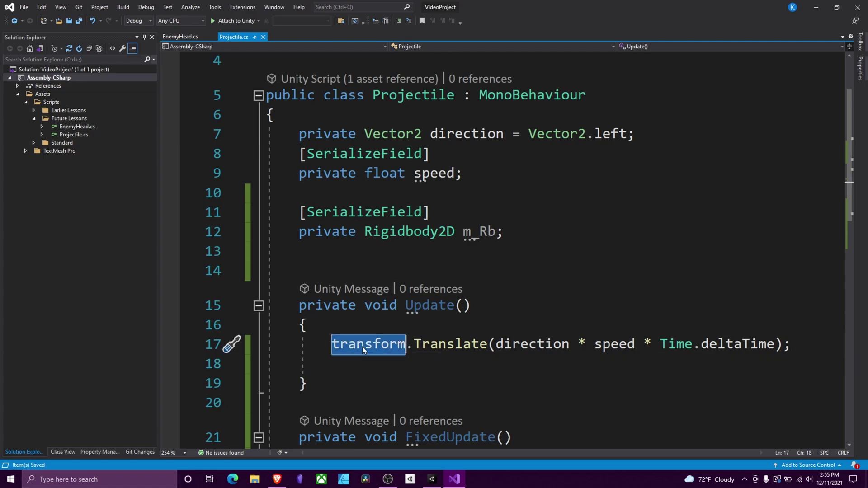
left_click(464, 348)
double_click(465, 352)
double_click(539, 342)
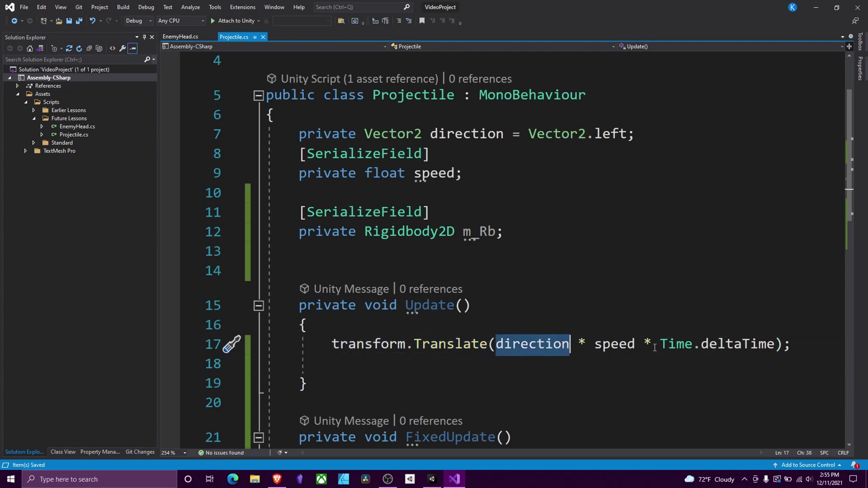
double_click(633, 346)
double_click(738, 345)
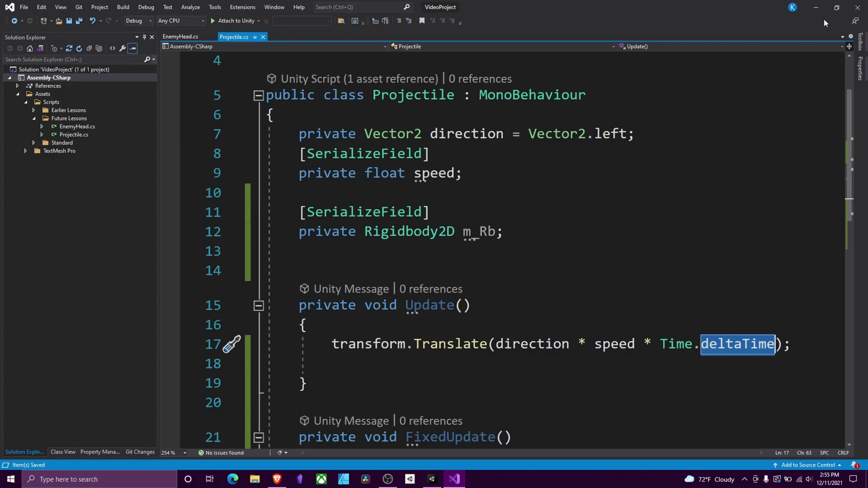
Switch back to Unity, check the Rigidbody 2D settings on the Spit prefab, and return to the scene.
left_click(816, 9)
double_click(286, 334)
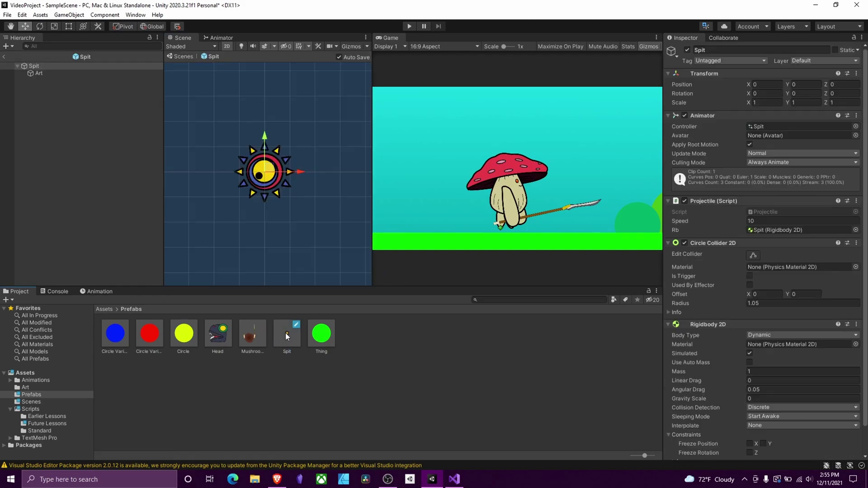
scroll(733, 250, "down", 2)
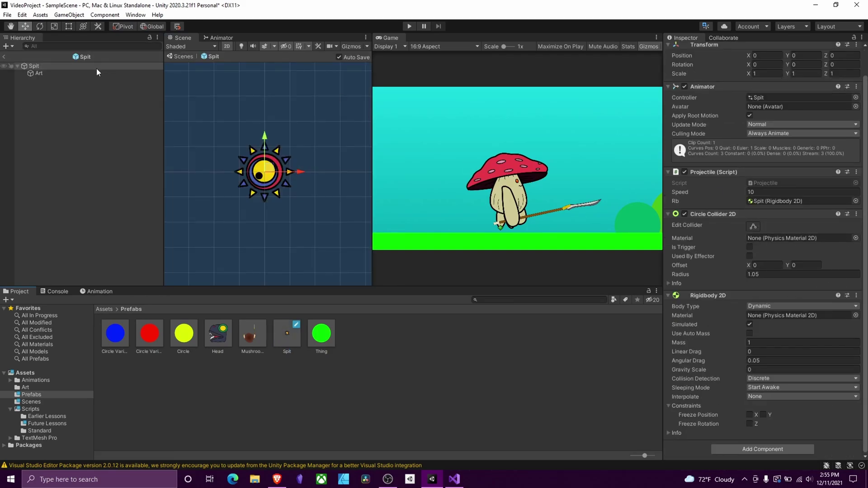
left_click(4, 57)
Playtest the scene by walking and jumping the mushroom character toward the Spit projectiles, and stop the game.
left_click(408, 27)
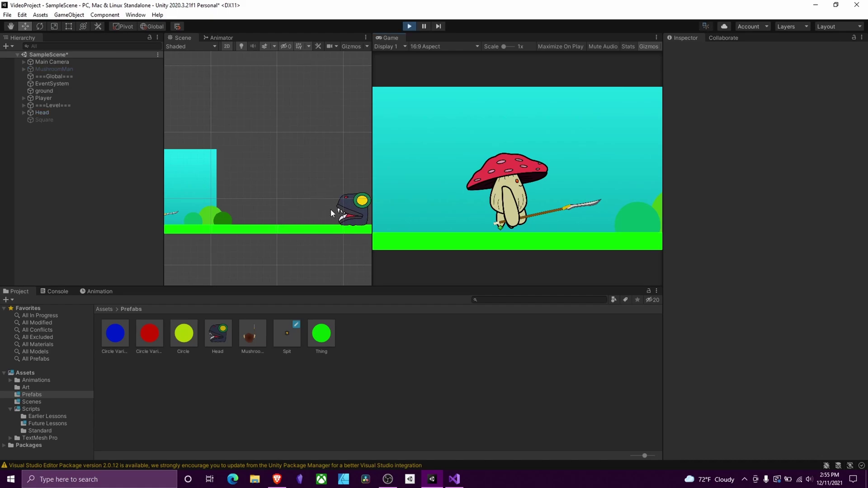
key("d")
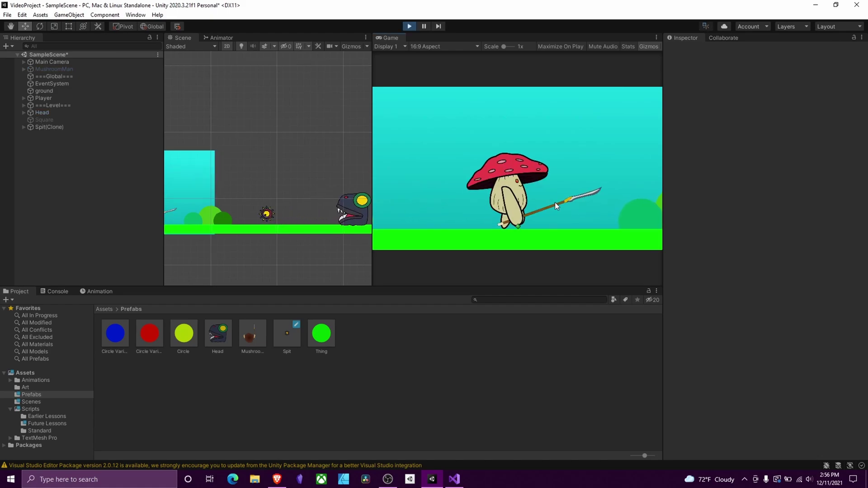
key("space")
key("d")
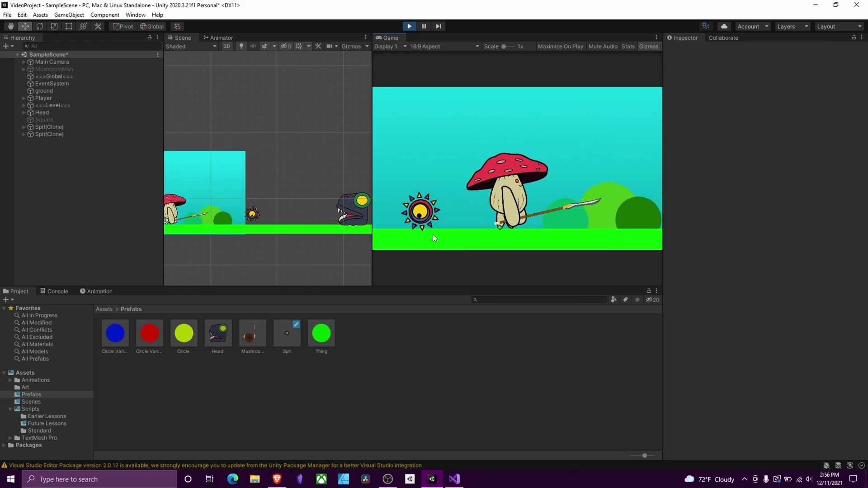
key("d")
key("space")
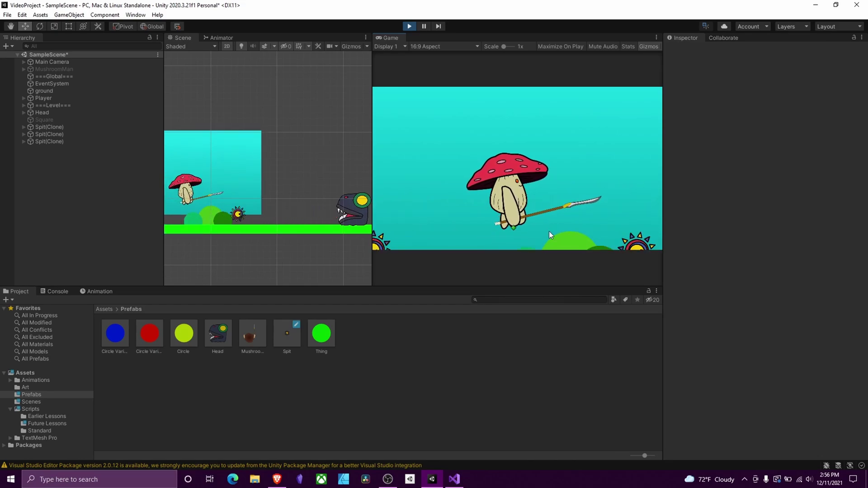
left_click(410, 26)
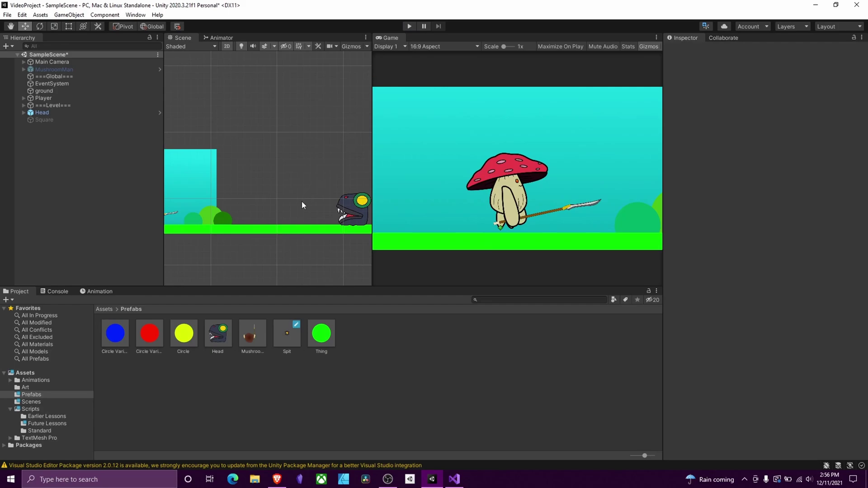
Place a Spit prefab instance in the scene above the Head enemy, at about X 26.53, Y 8.95.
left_click_drag(285, 333, 320, 136)
middle_click_drag(312, 167, 292, 180)
scroll(292, 177, "up", 4)
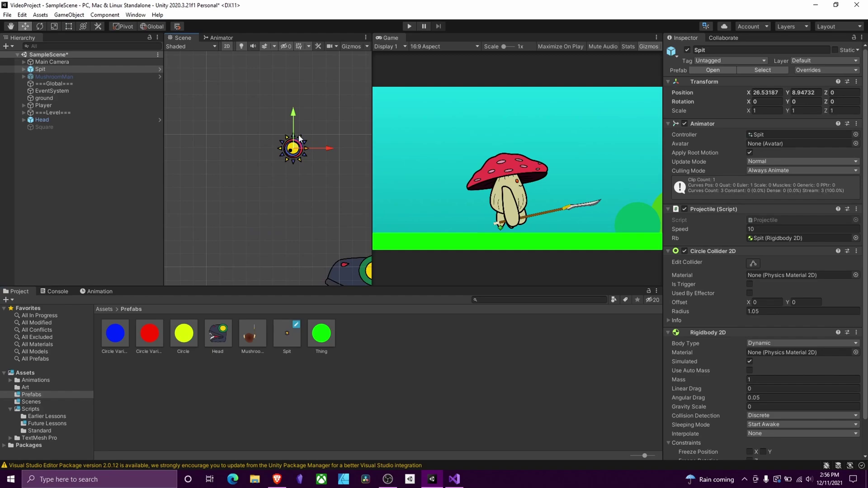
scroll(290, 170, "up", 2)
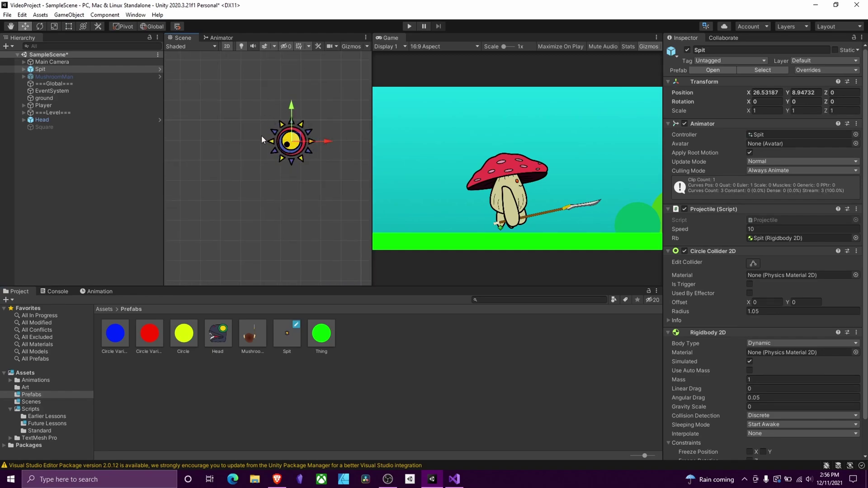
Slide the Spit instance back and forth along the X axis, ending at 13.18, and delete it from the scene.
left_click_drag(329, 140, 256, 143)
middle_click_drag(256, 142, 348, 169)
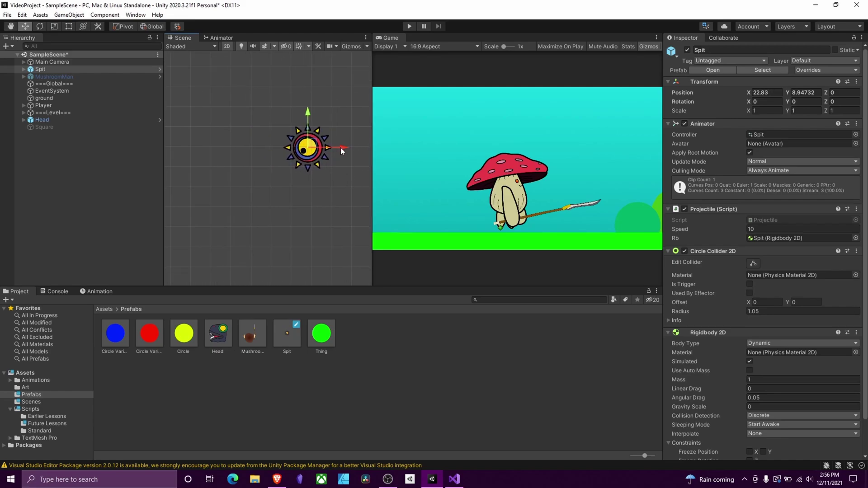
left_click_drag(340, 147, 256, 171)
middle_click_drag(256, 171, 337, 151)
left_click_drag(338, 150, 227, 161)
middle_click_drag(226, 161, 265, 169)
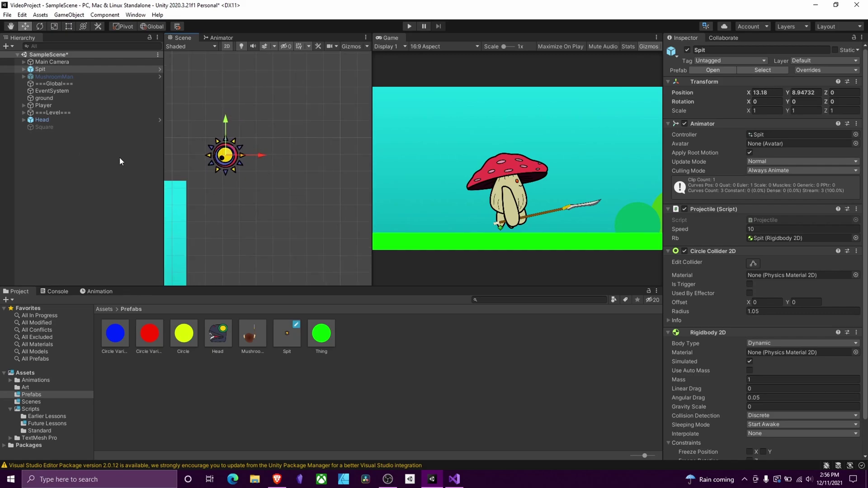
key("Delete")
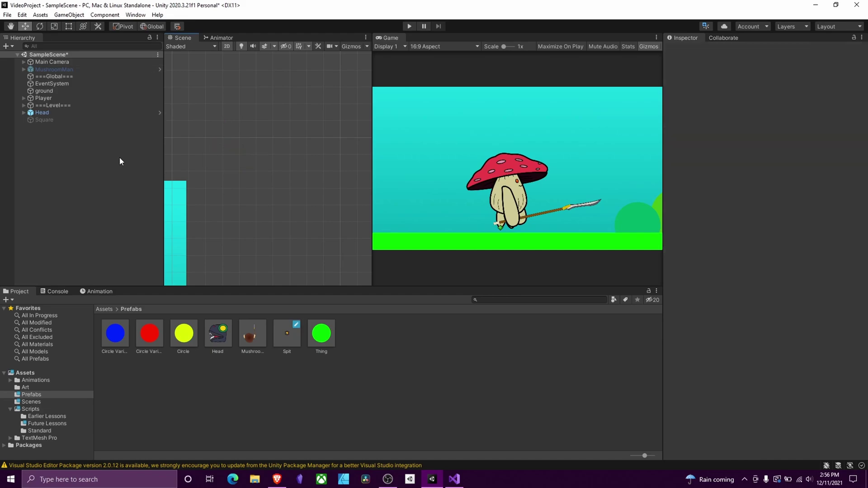
Activate the disabled Square object in the scene.
middle_click_drag(318, 266, 248, 180)
scroll(246, 180, "down", 1)
left_click(74, 120)
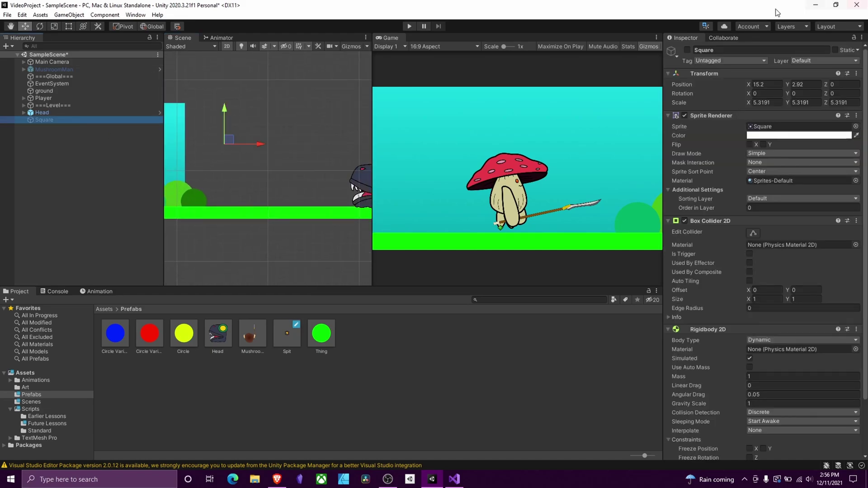
left_click(687, 51)
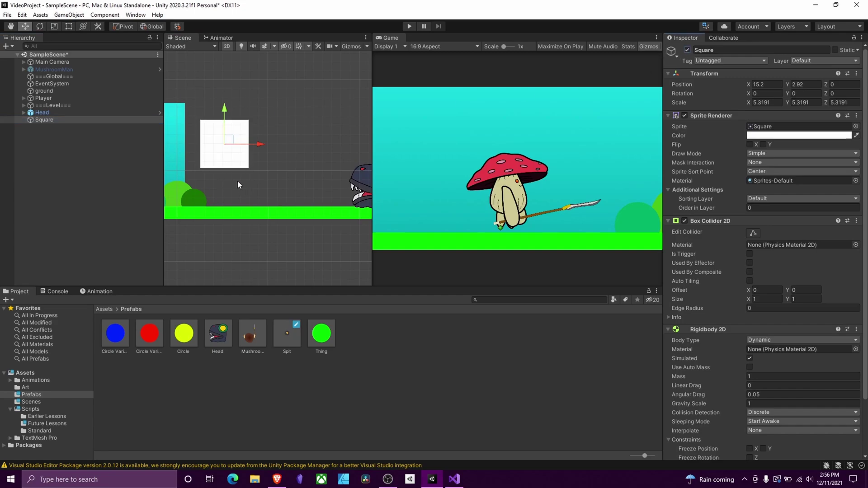
Check the Square's Box Collider 2D and Rigidbody 2D, and run the game to test how Spit projectiles collide with it.
scroll(734, 225, "down", 3)
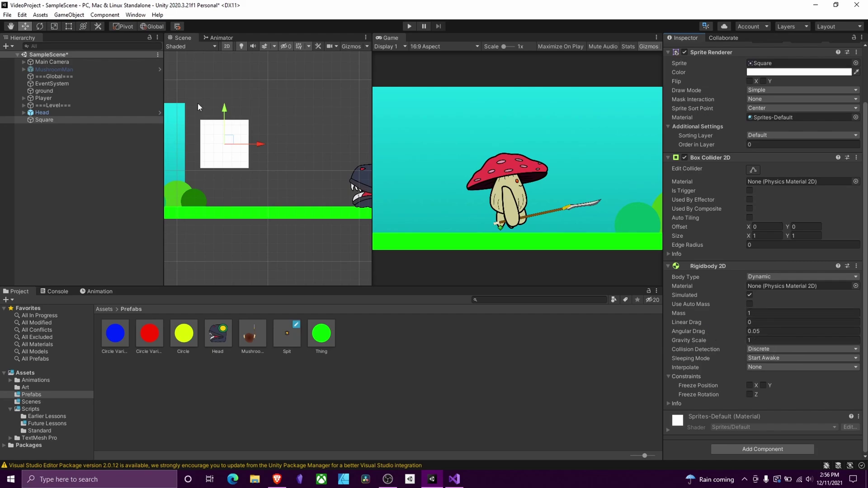
left_click(412, 26)
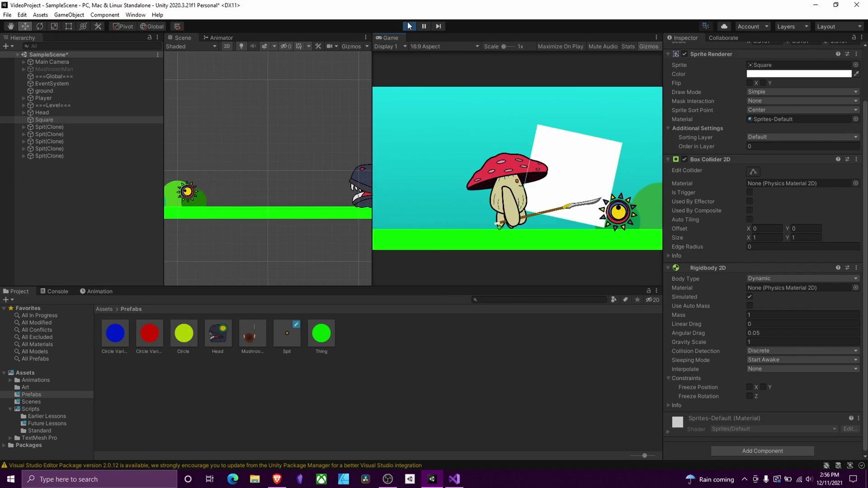
left_click(408, 26)
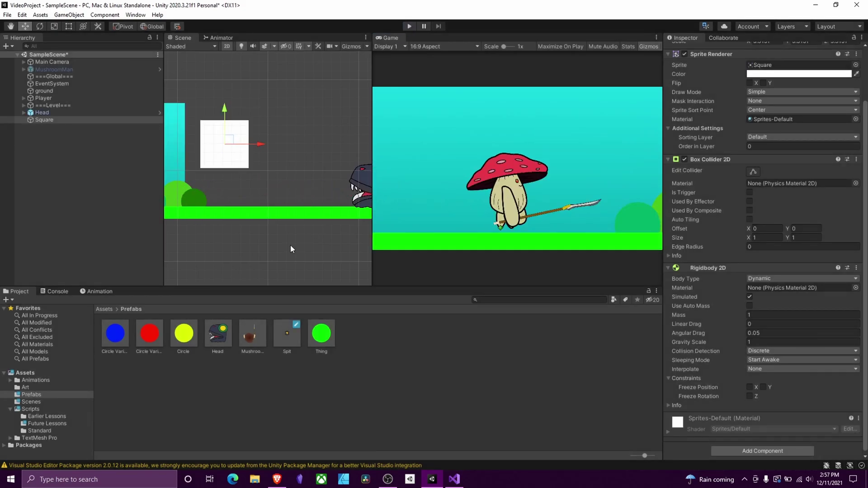
Place a Spit instance beside the Square at about X 18.93, Y 2.28, and move the Square to X 13.2.
left_click_drag(289, 331, 297, 164)
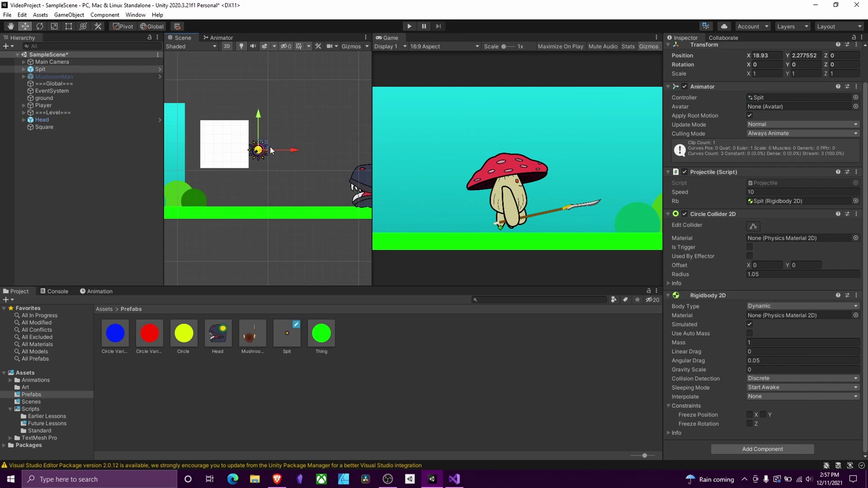
left_click(224, 150)
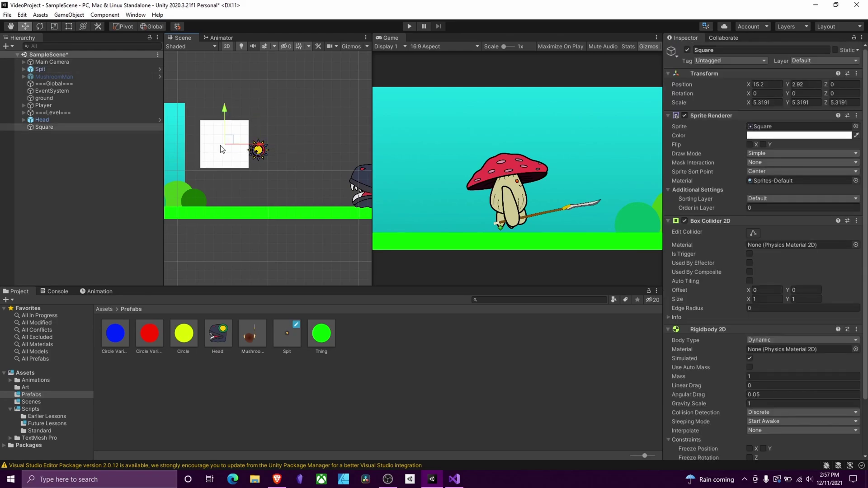
left_click_drag(257, 150, 243, 153)
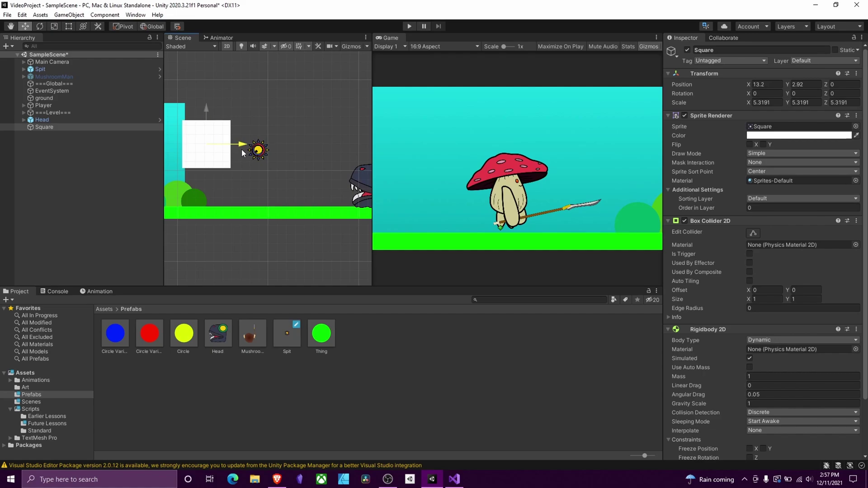
Rotate the Square about -27.5 degrees around Z next to the Spit instance, and undo the rotation.
key("e")
left_click_drag(233, 110, 256, 157)
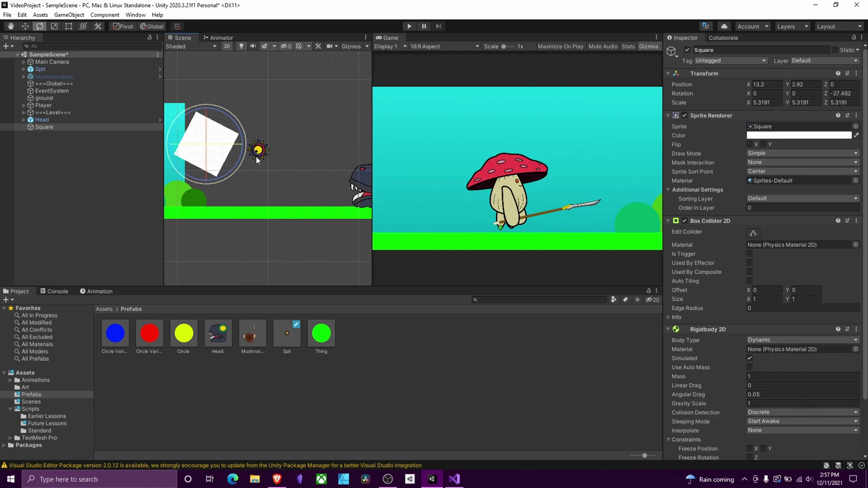
left_click(274, 153)
key("ctrl+z")
key("ctrl+z")
key("ctrl+z")
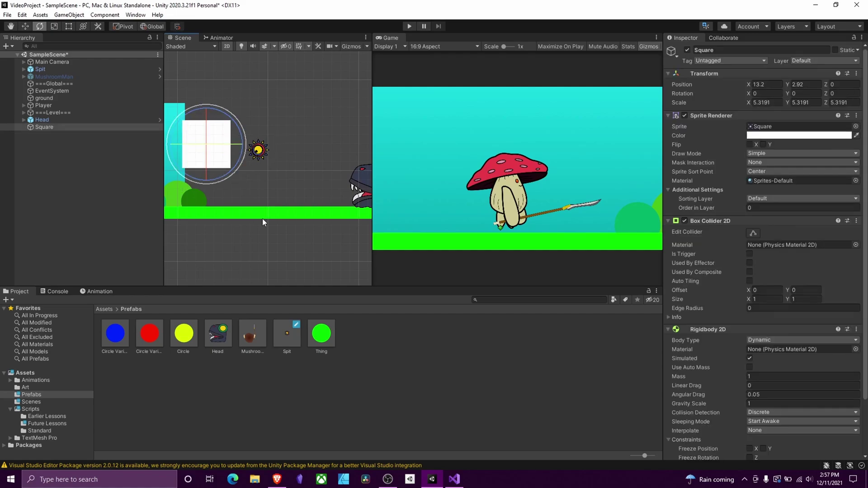
Delete the Spit instance from the scene and save the scene.
left_click(71, 119)
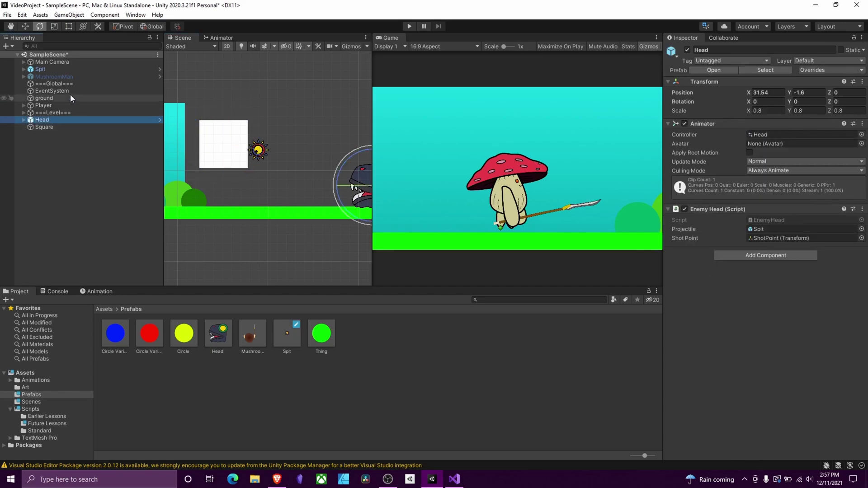
left_click(74, 69)
key("Delete")
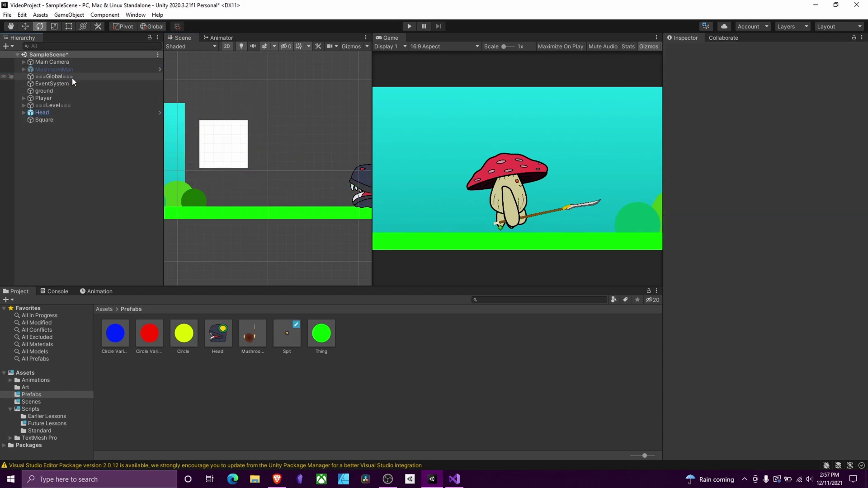
key("ctrl+s")
In Visual Studio, uncomment the m_Rb.velocity line in FixedUpdate, comment out the transform.Translate line in Update, and save Projectile.cs.
left_click(455, 479)
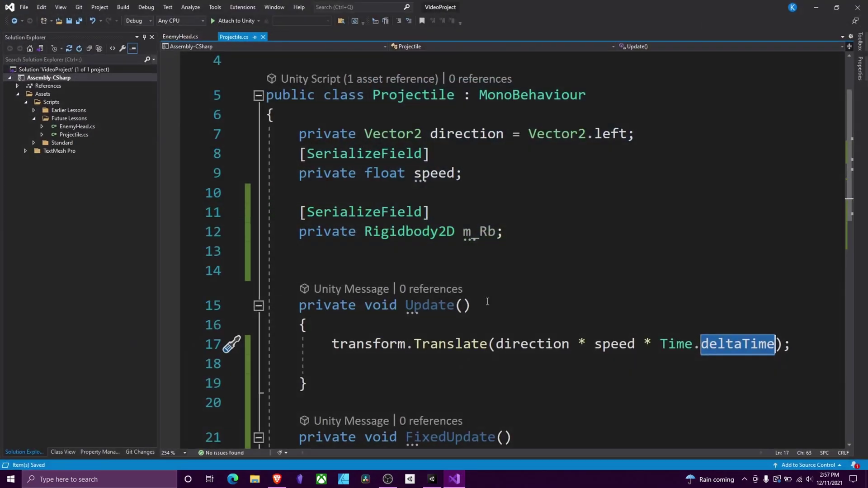
scroll(514, 298, "down", 2)
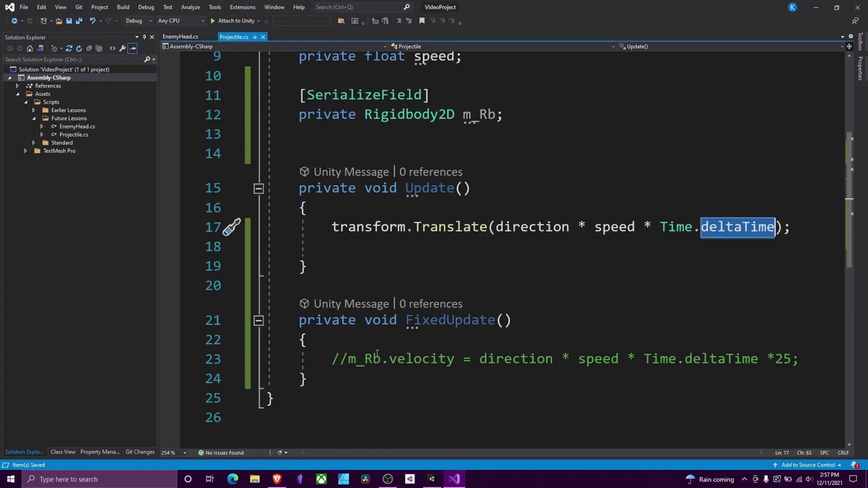
left_click(347, 359)
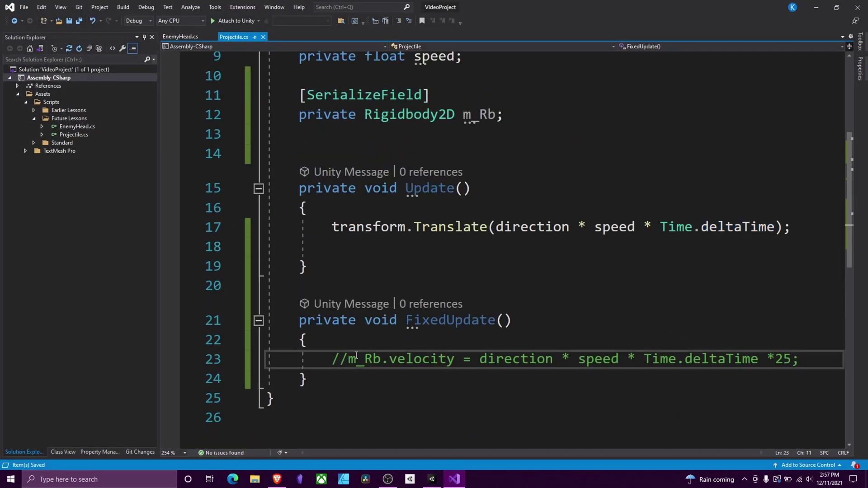
key("BackSpace")
key("BackSpace")
left_click(324, 228)
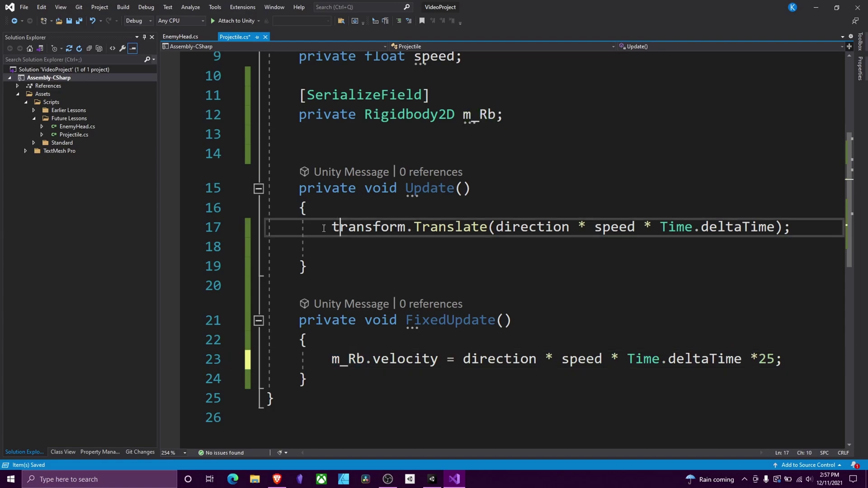
left_click(333, 226)
type("//")
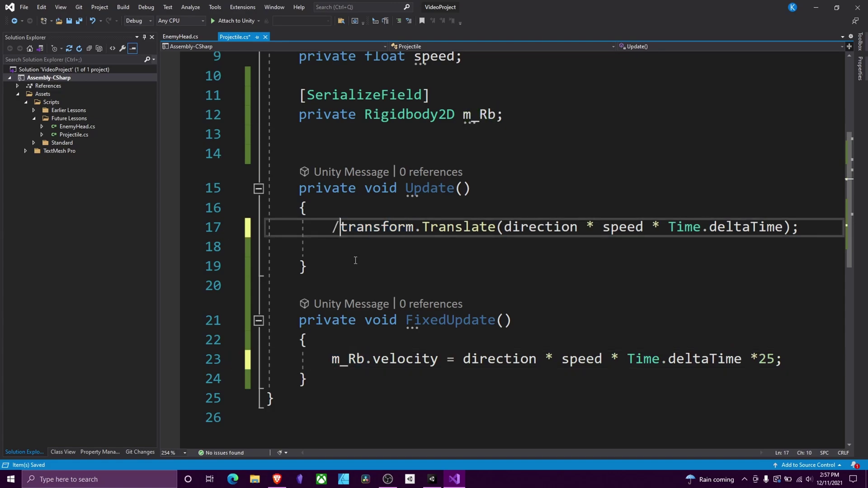
key("ctrl+s")
left_click(446, 144)
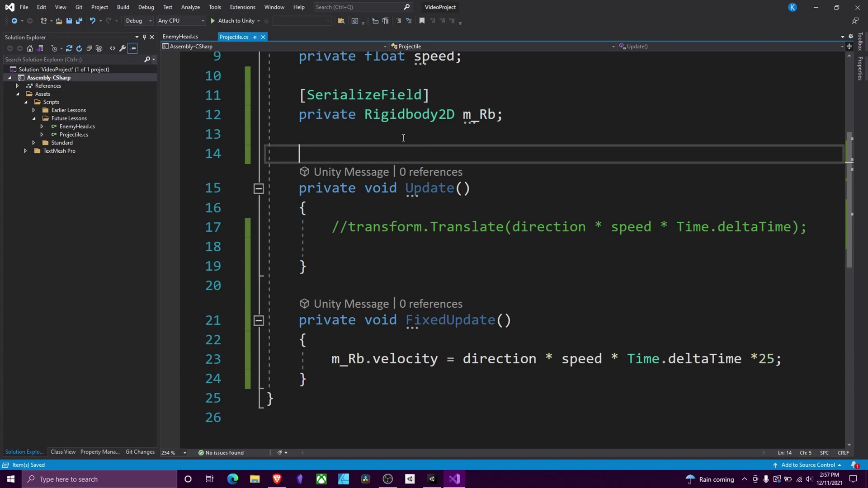
Back in Unity, open the Spit prefab and assign its Rigidbody 2D to the Projectile script's Rb reference.
left_click(428, 481)
double_click(276, 335)
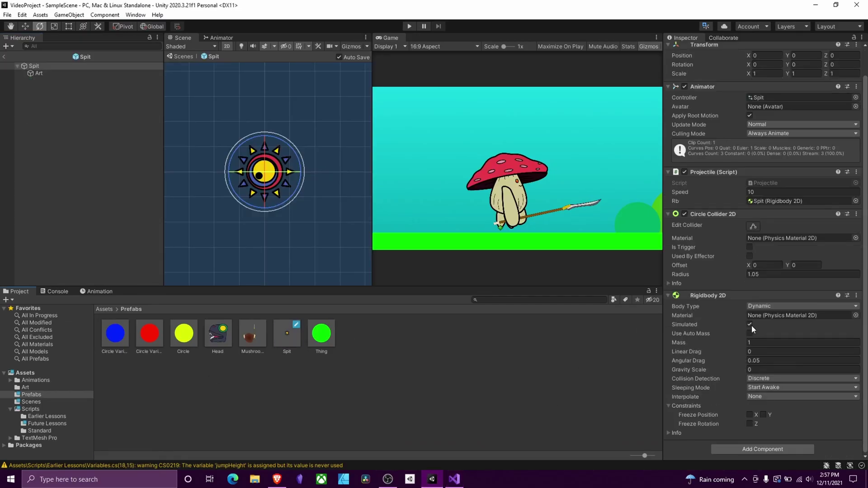
left_click_drag(714, 298, 782, 203)
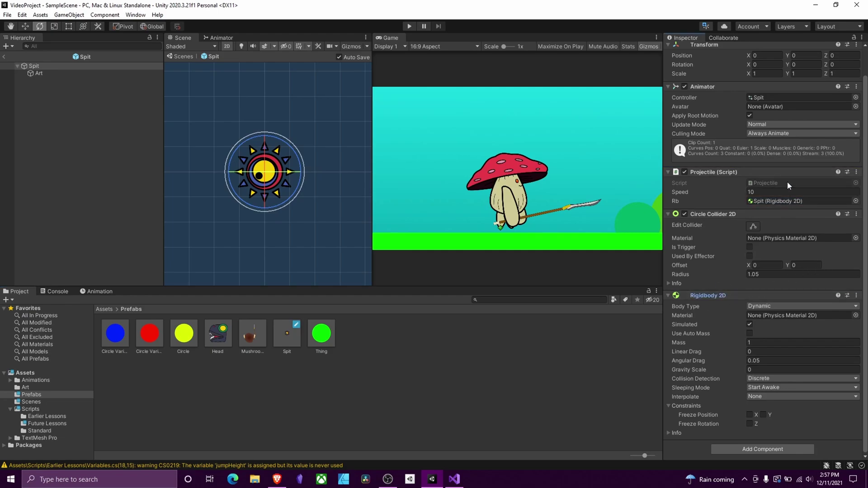
In Visual Studio, review the terms of the FixedUpdate velocity line, add a space before the 25 multiplier, and save.
left_click(815, 5)
left_click(510, 323)
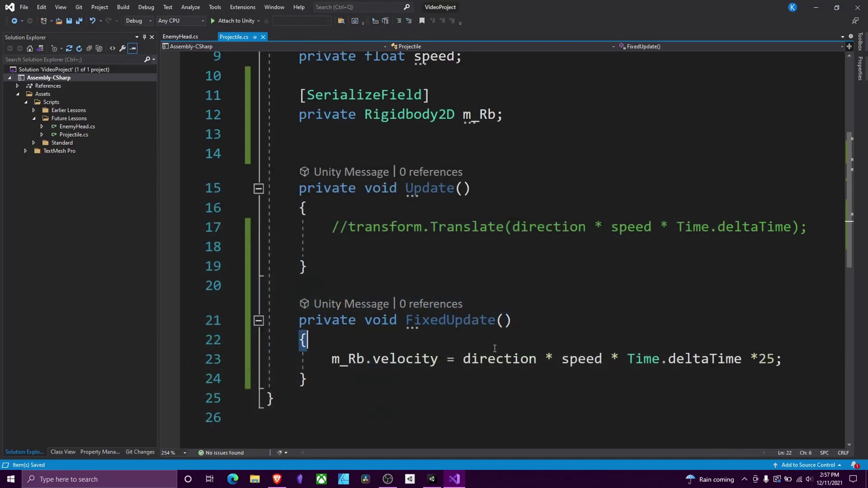
left_click(505, 357)
double_click(582, 359)
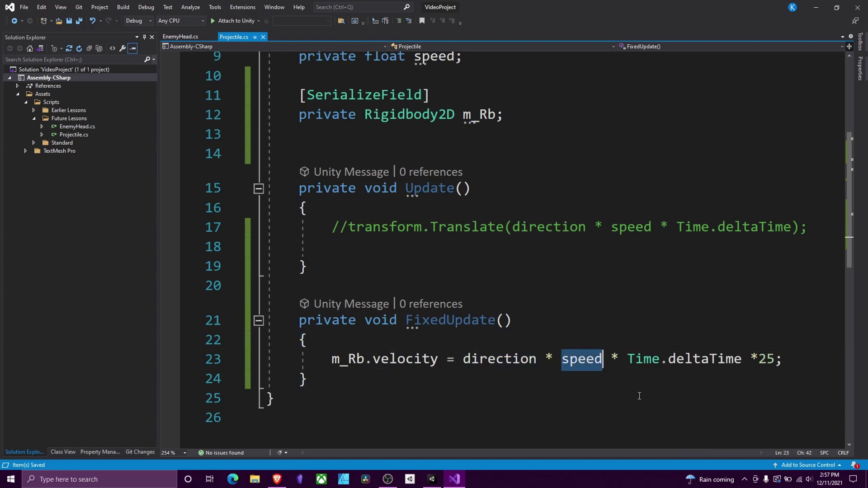
double_click(713, 367)
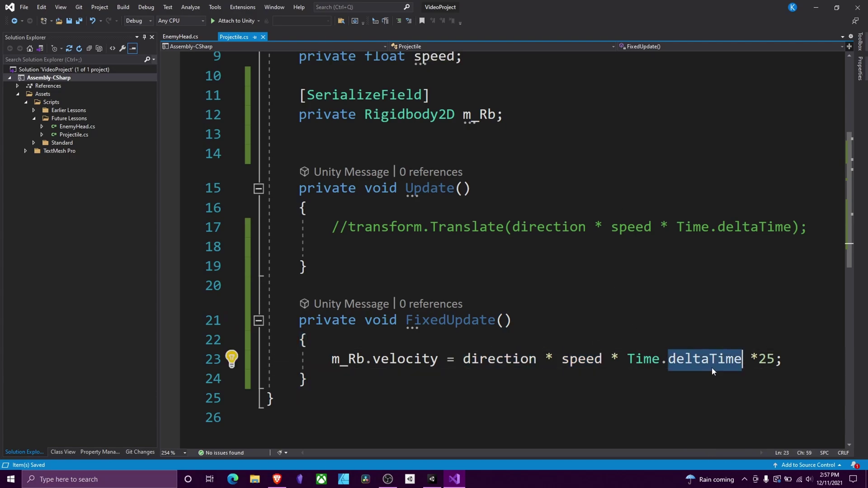
triple_click(713, 367)
left_click(710, 364)
double_click(707, 361)
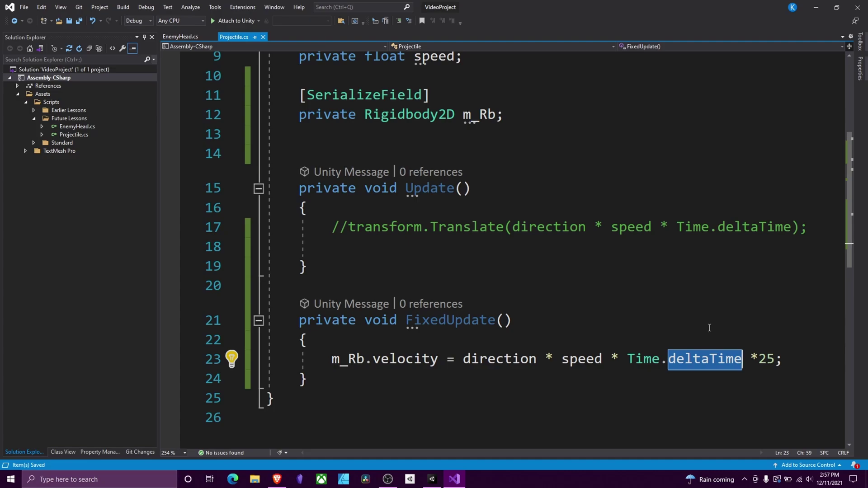
left_click(759, 366)
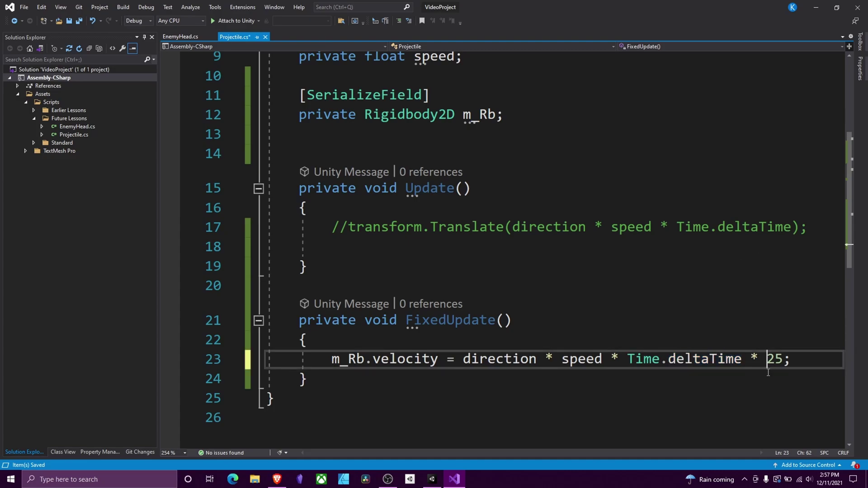
left_click(710, 319)
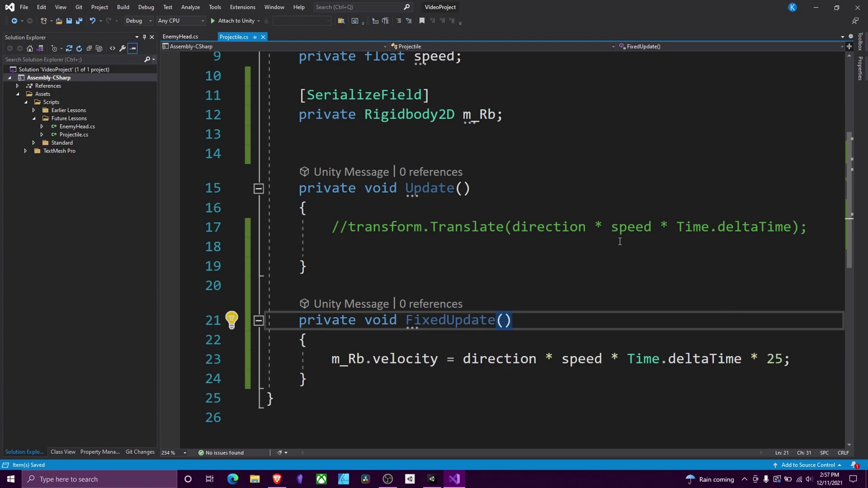
Switch to Unity, run the game and leave the Spit prefab view to test how velocity-driven projectiles collide with the Square.
left_click(431, 479)
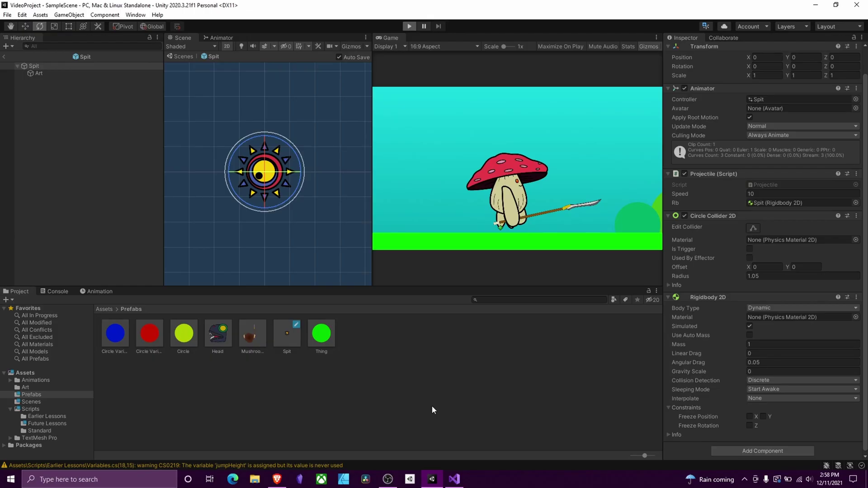
left_click(4, 57)
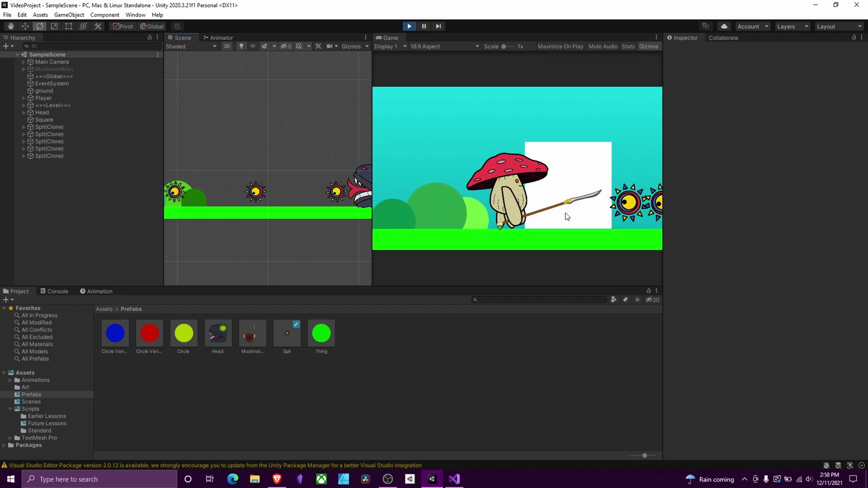
key("space")
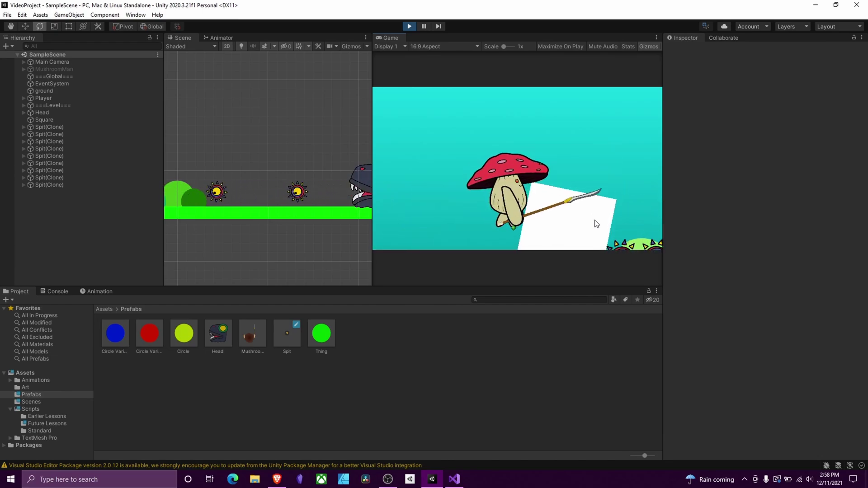
Switch to Visual Studio and examine how the velocity is assigned in FixedUpdate of Projectile.cs.
key("alt+Tab")
left_click(554, 361)
left_click(430, 365)
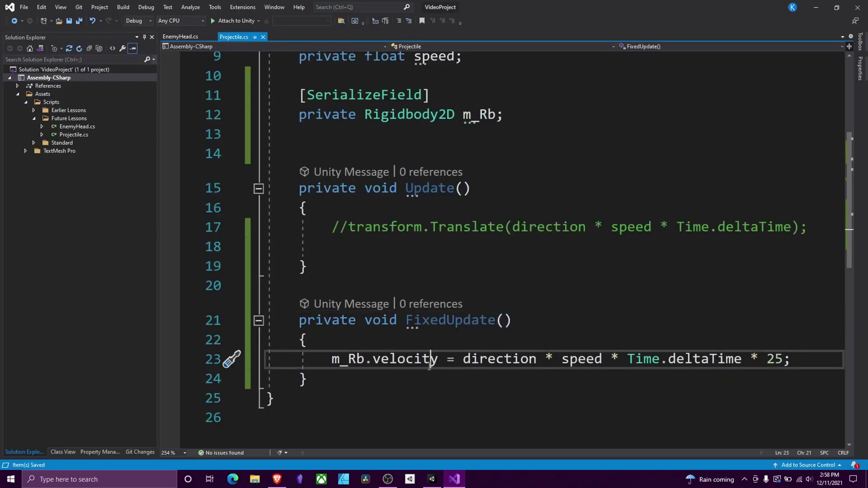
double_click(430, 366)
left_click(773, 342)
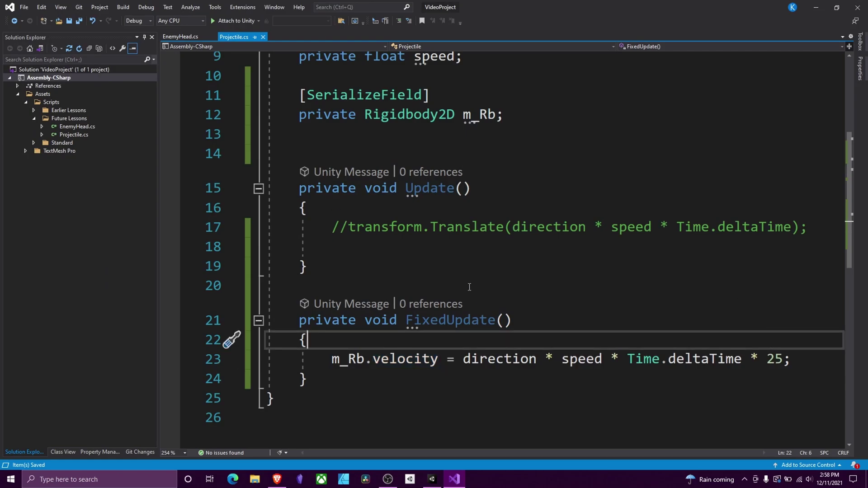
Switch to Unity and inspect the PlayerMovement script in the Standard scripts folder.
left_click(431, 479)
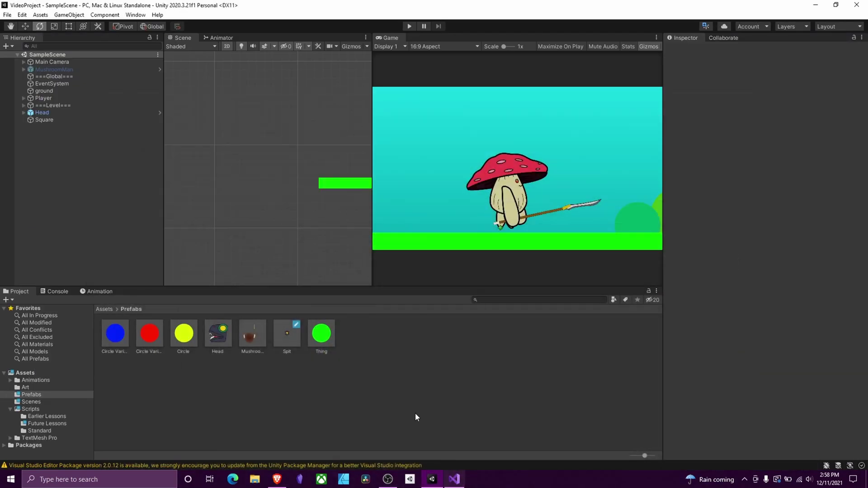
left_click(53, 416)
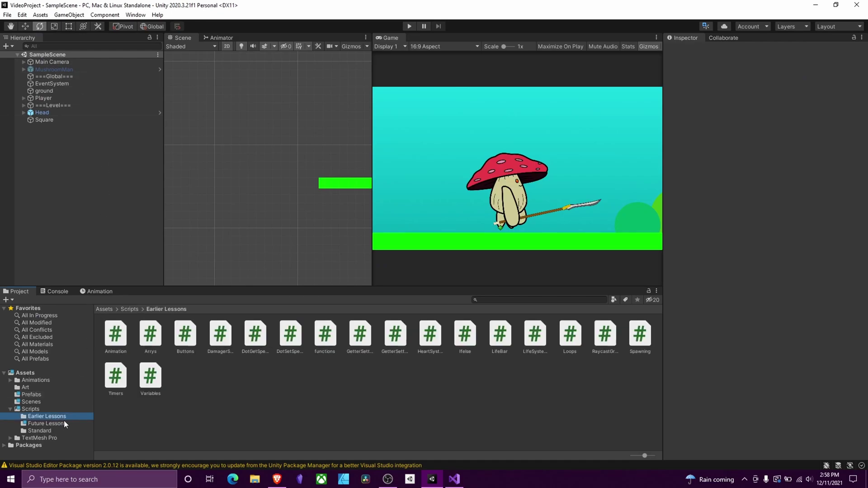
left_click(56, 431)
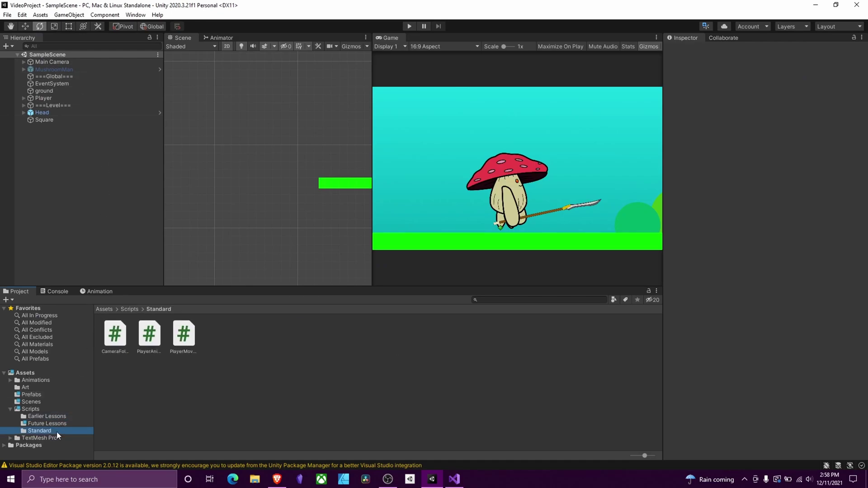
left_click(184, 334)
Run the game, walk the player back and forth near the Square to test projectile pushing, and stop the game.
left_click(408, 25)
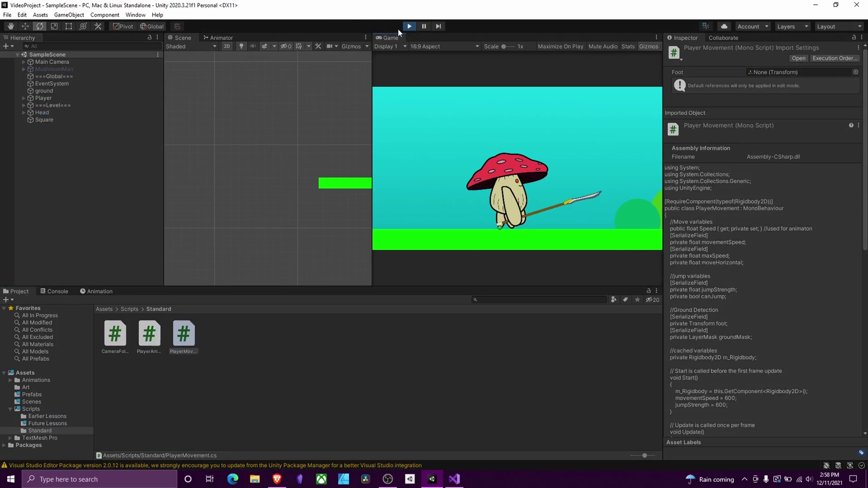
key("d")
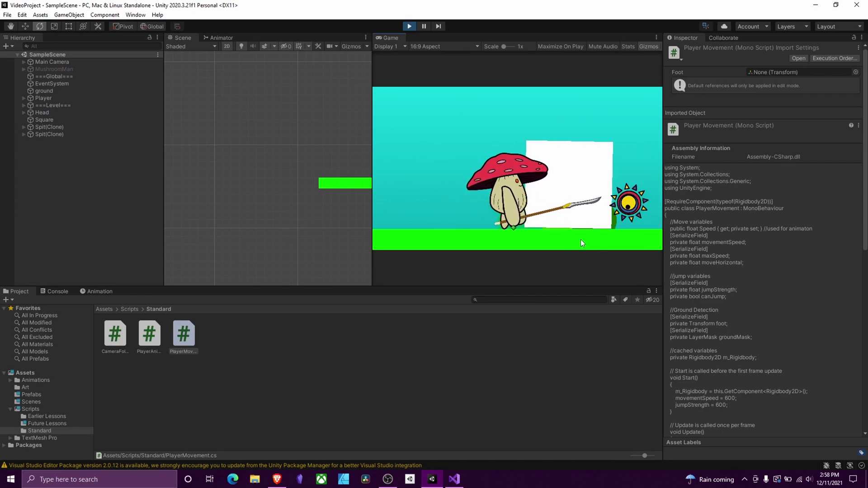
key("a")
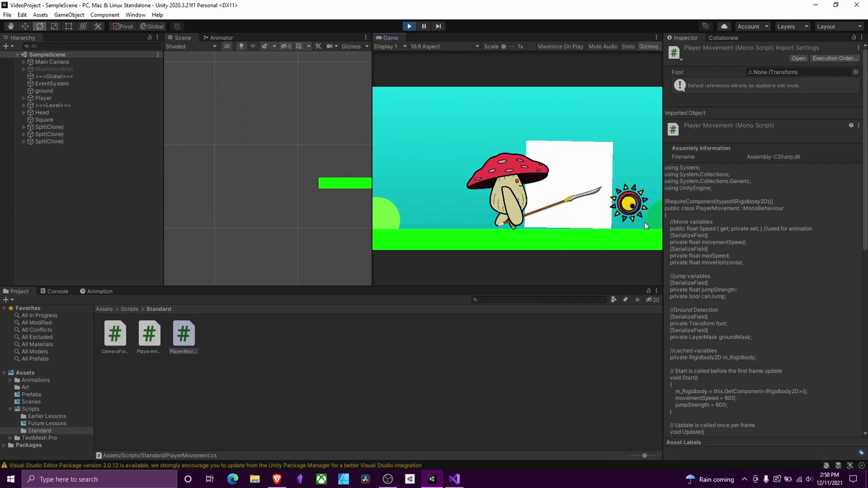
key("d")
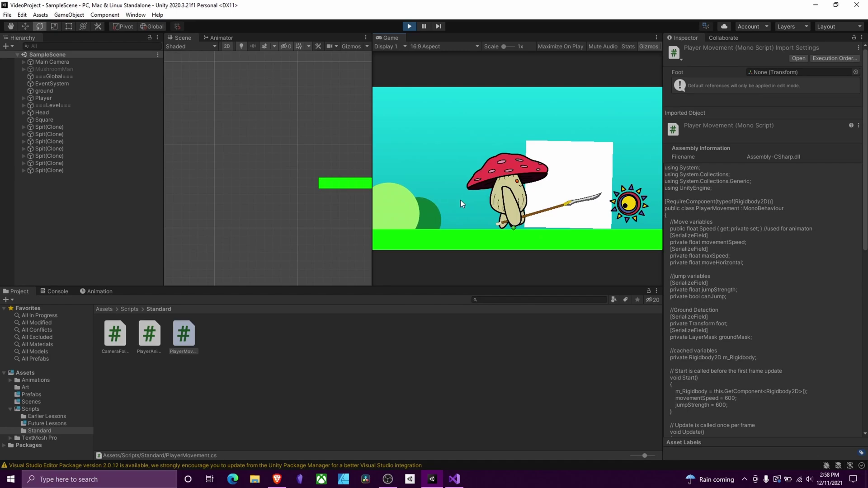
key("a")
key("d")
key("d")
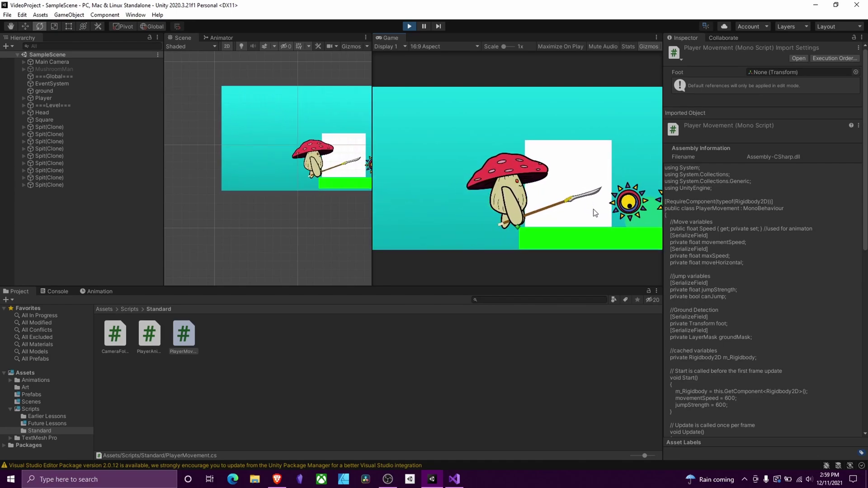
key("d")
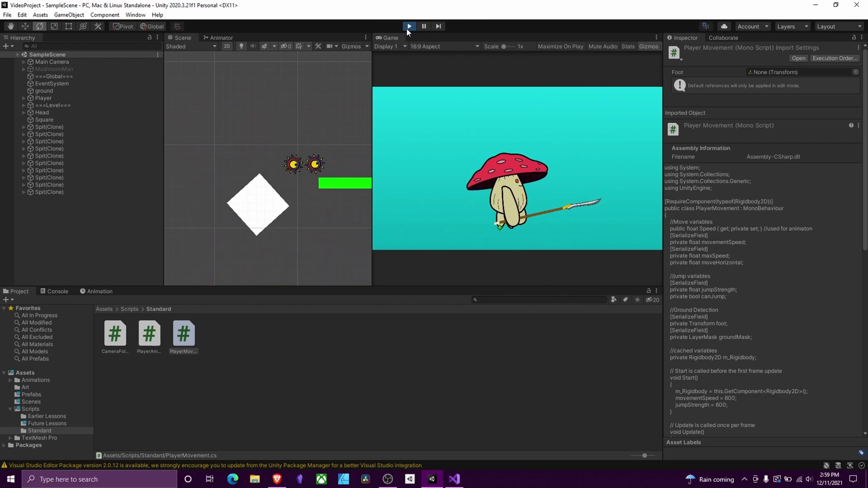
left_click(407, 27)
In Visual Studio, uncomment the transform.Translate line in the Update method of Projectile.cs.
left_click(458, 479)
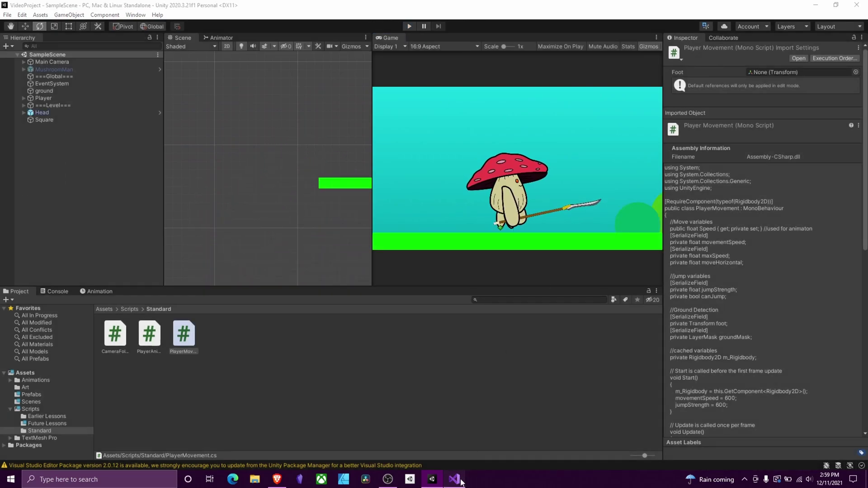
left_click(552, 213)
scroll(572, 293, "down", 2)
scroll(577, 307, "up", 1)
scroll(578, 308, "up", 1)
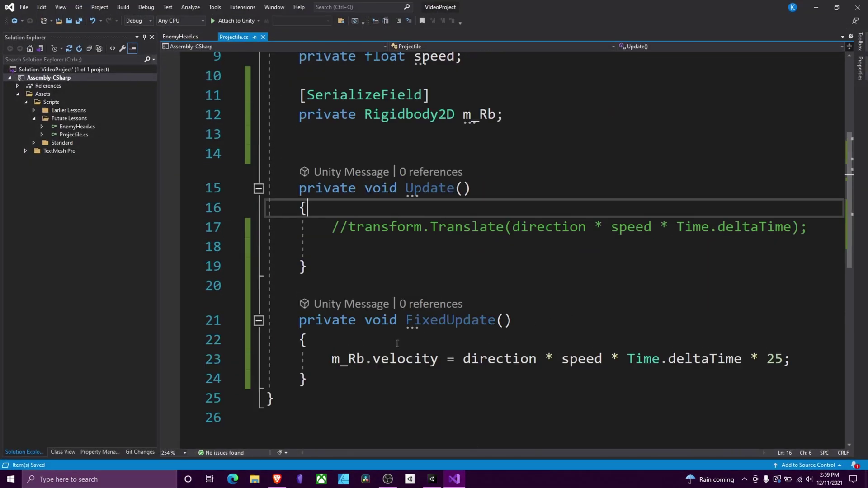
left_click(334, 360)
left_click(352, 228)
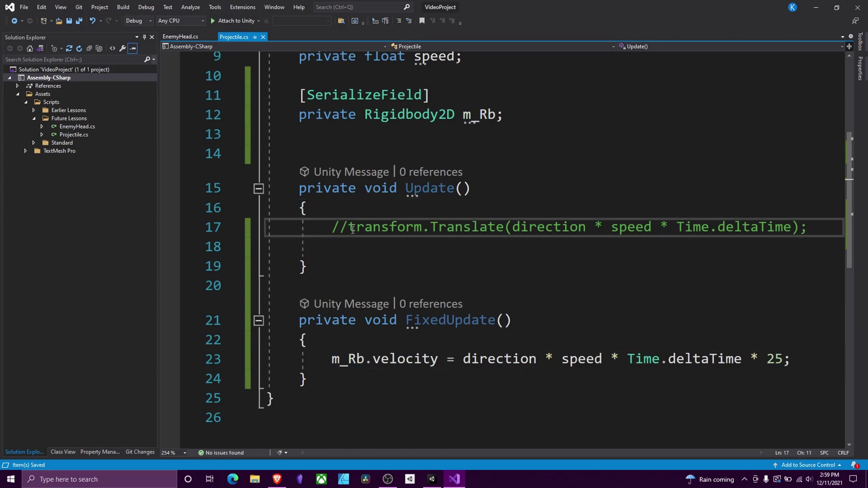
key("BackSpace")
key("BackSpace")
double_click(354, 227)
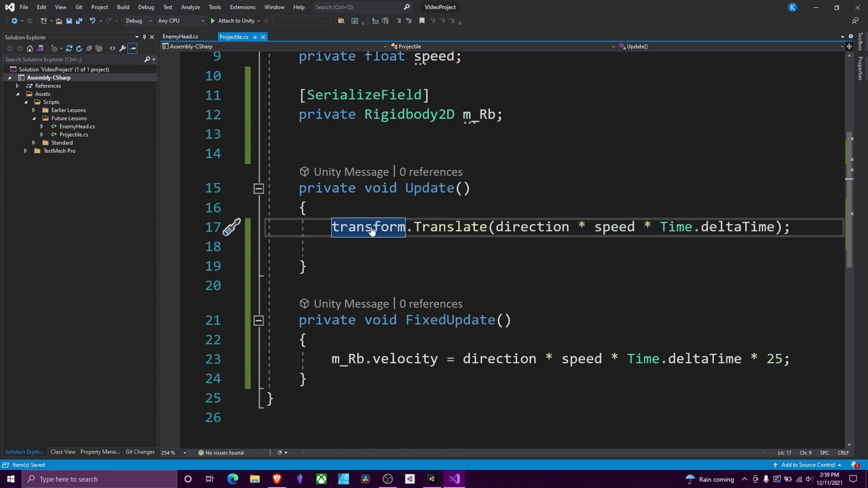
Remove the blank line below the transform.Translate call in Update.
left_click(358, 251)
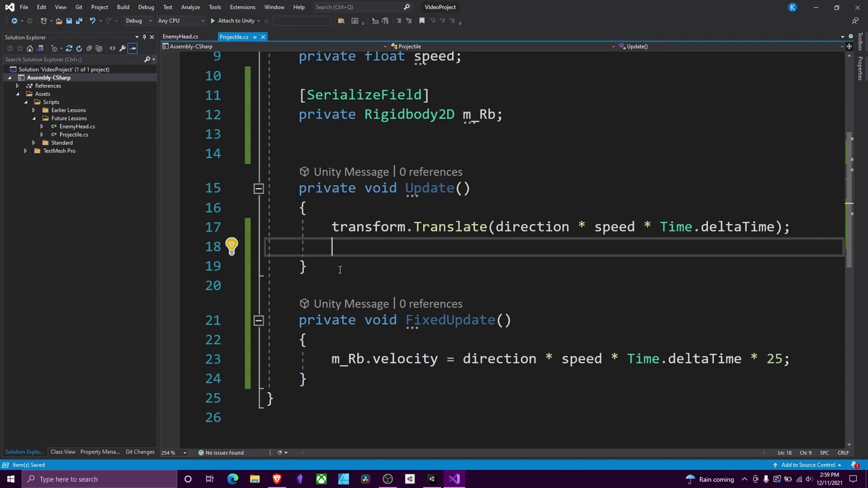
left_click_drag(334, 248, 254, 249)
key("BackSpace")
key("BackSpace")
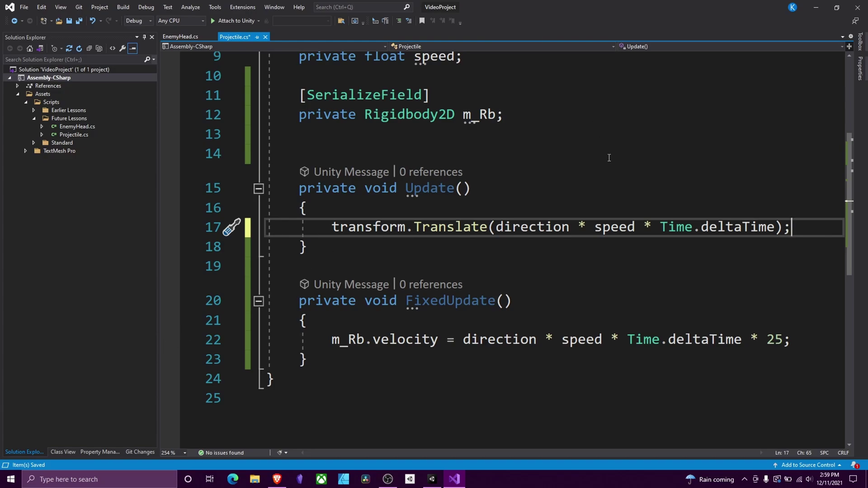
Compare the velocity code in FixedUpdate with the Translate code in Update, save Projectile.cs, and return to Unity.
left_click_drag(333, 340, 794, 340)
double_click(457, 302)
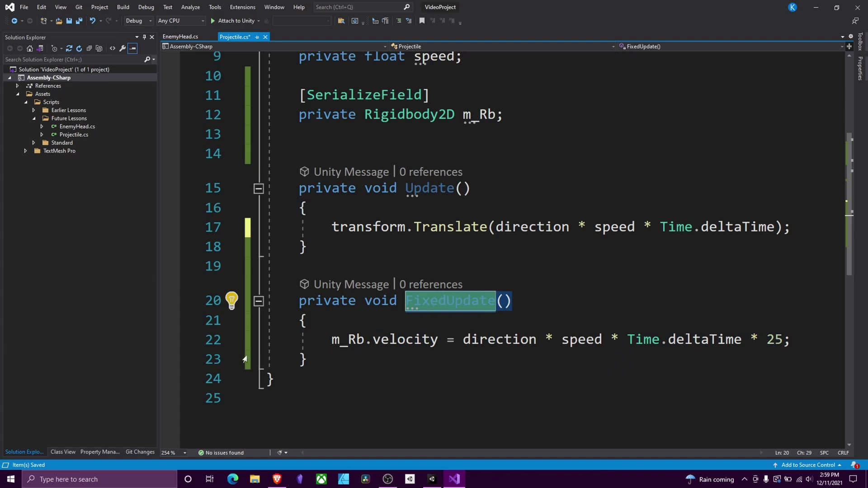
double_click(415, 189)
left_click(328, 210)
left_click_drag(329, 211, 760, 228)
double_click(764, 227)
left_click(476, 189)
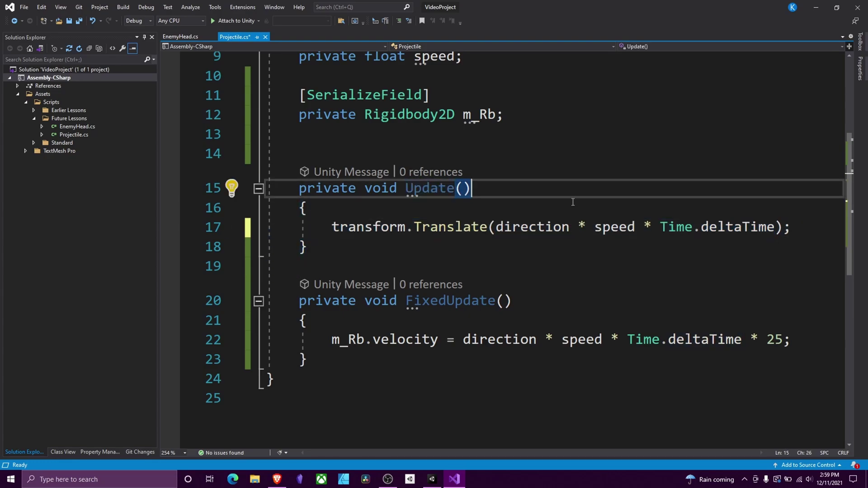
key("ctrl+s")
scroll(621, 193, "up", 3)
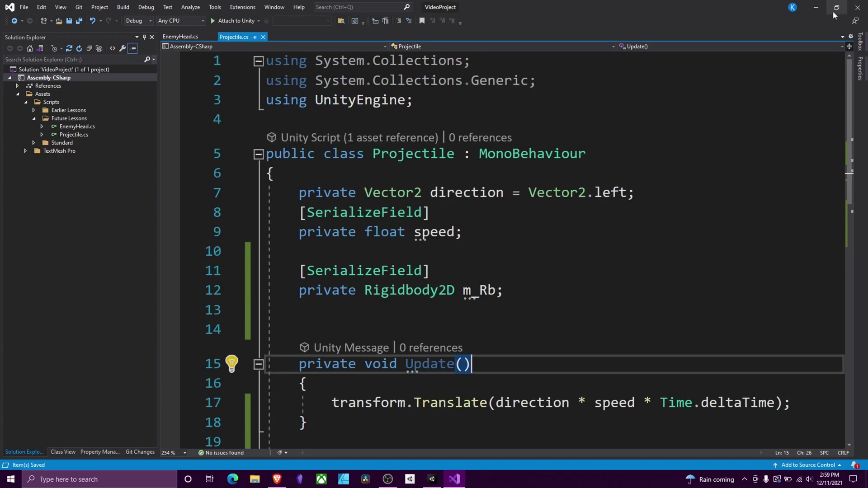
left_click(815, 8)
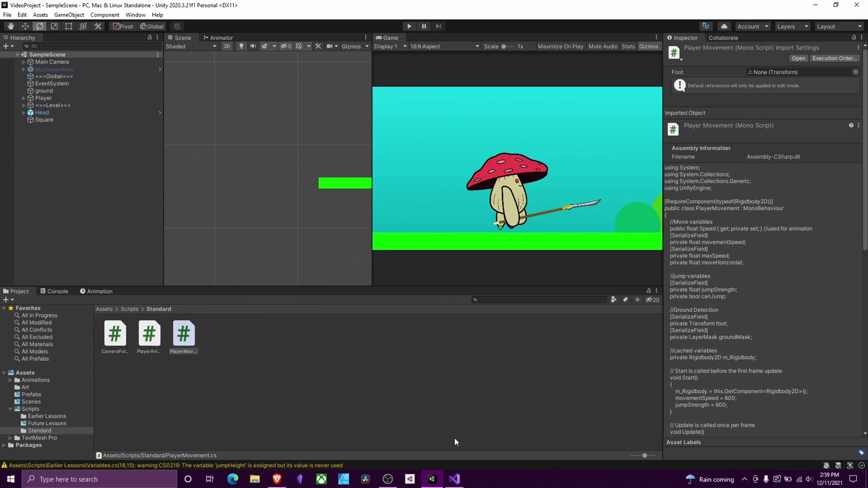